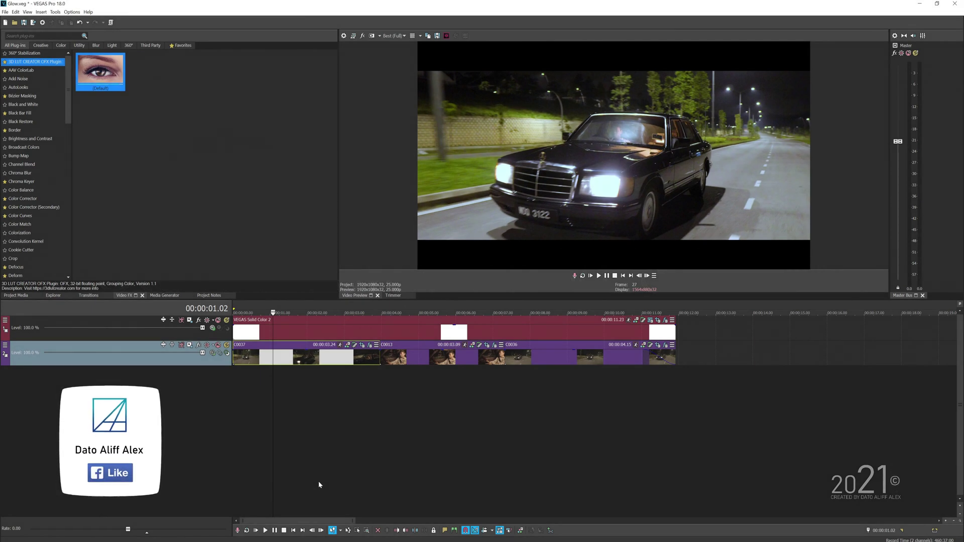
# Preview frames from clips C0013, C0036 and C0037, ending at 00:00:01.03
pyautogui.click(412, 357)
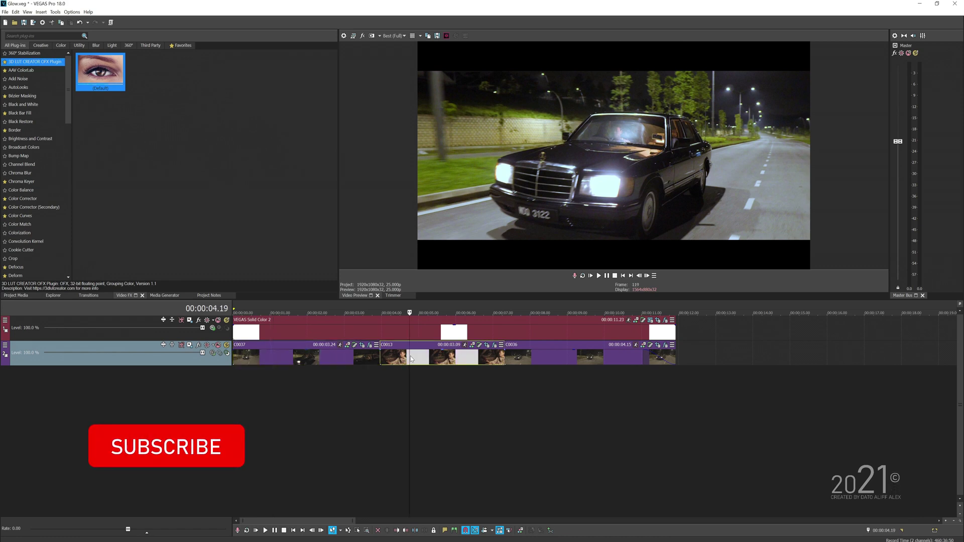
pyautogui.click(537, 356)
pyautogui.click(329, 360)
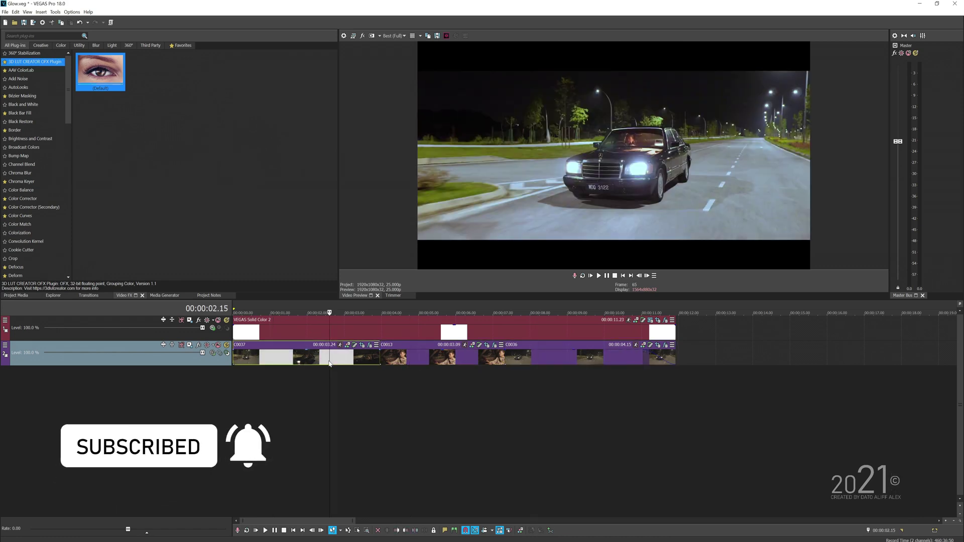
pyautogui.click(400, 360)
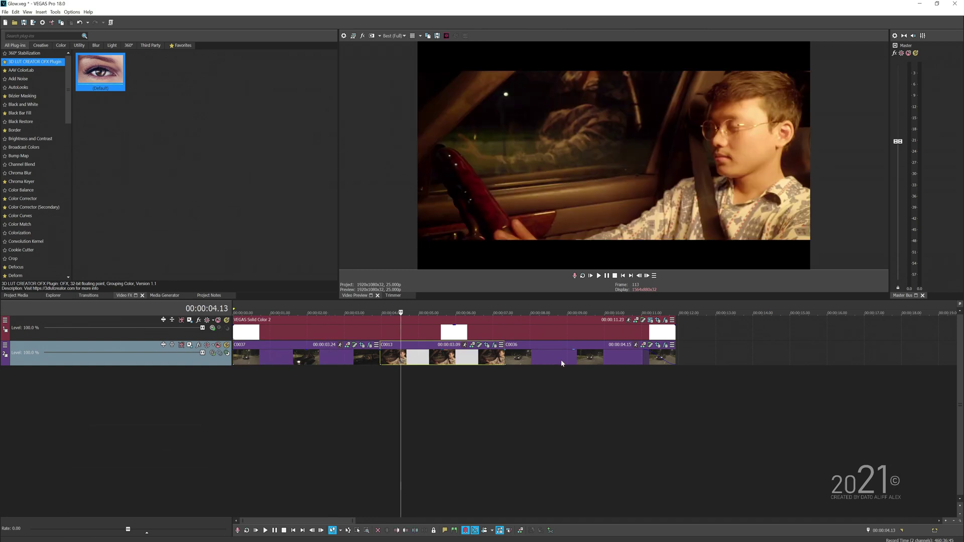
pyautogui.click(298, 362)
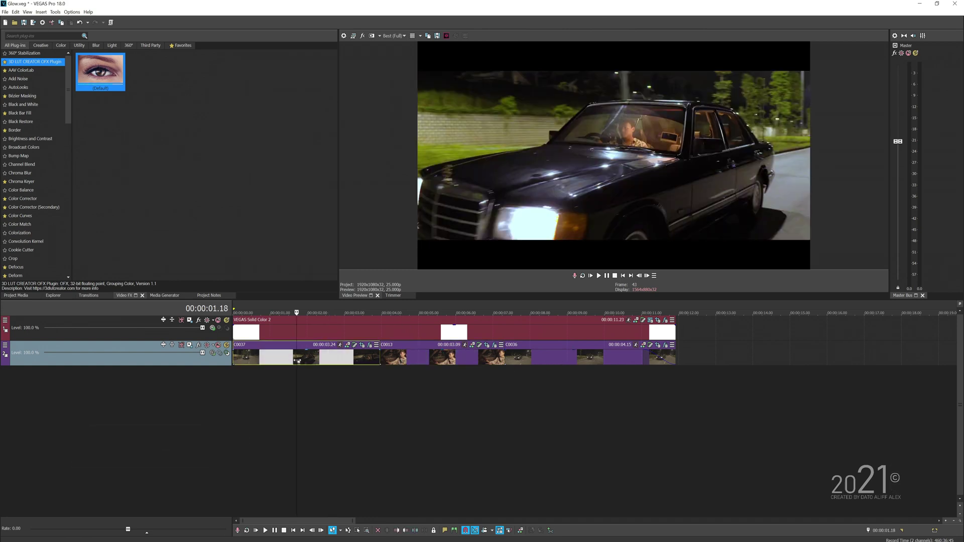
pyautogui.click(276, 365)
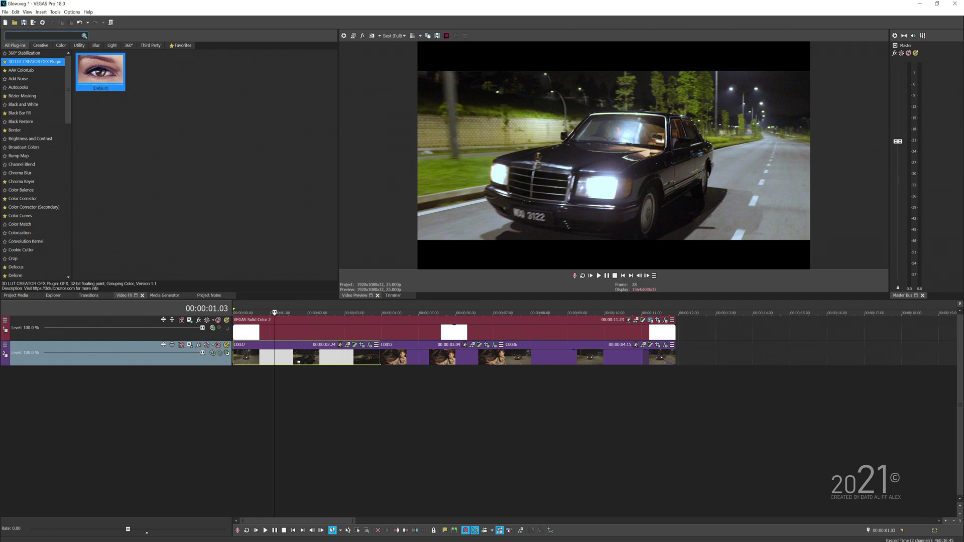
# Search Video FX for 'glow' and apply the (Default) Glow preset to Track 2
pyautogui.write('glow')
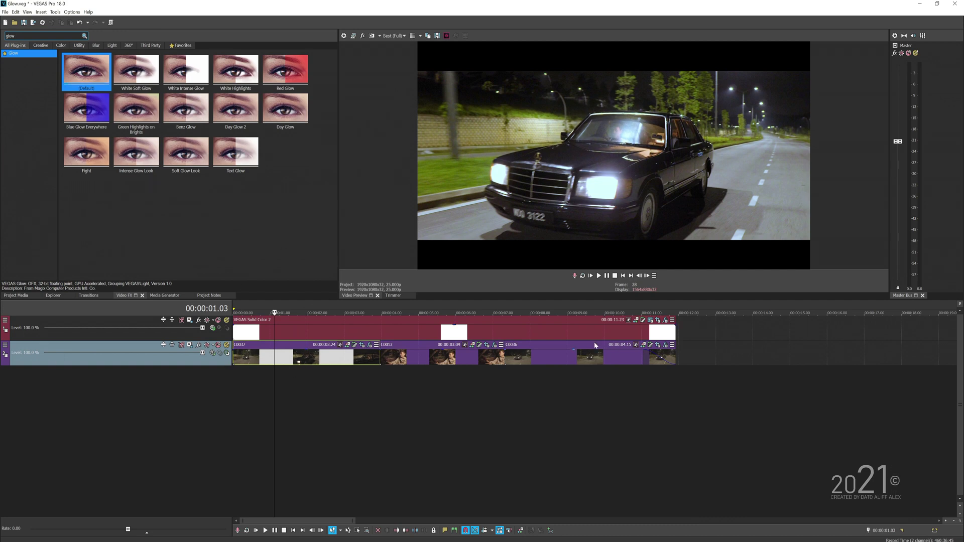
pyautogui.moveTo(71, 71); pyautogui.dragTo(152, 90)
pyautogui.moveTo(116, 345); pyautogui.dragTo(114, 348)
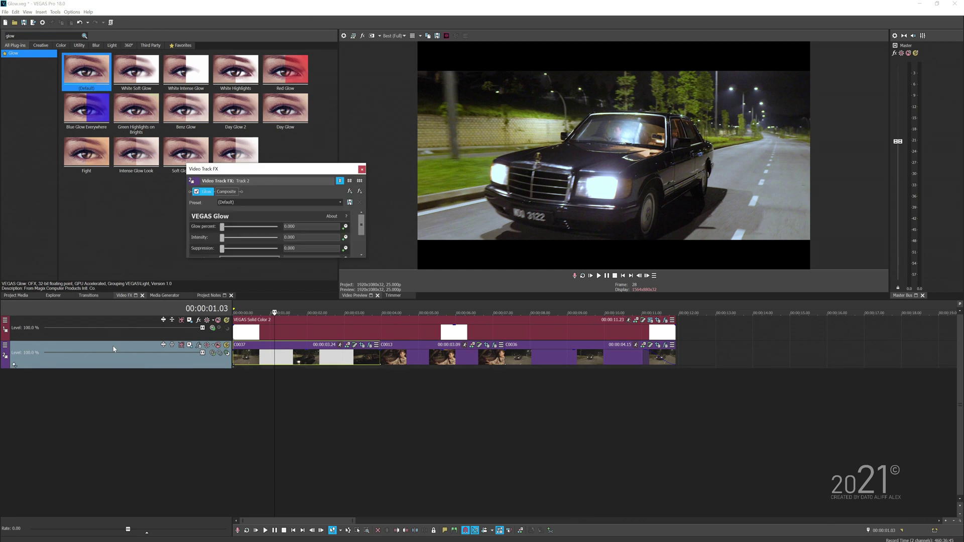
# Play back the glowing edit and reposition the Glow settings window to show all parameters
pyautogui.click(365, 354)
pyautogui.press('space')
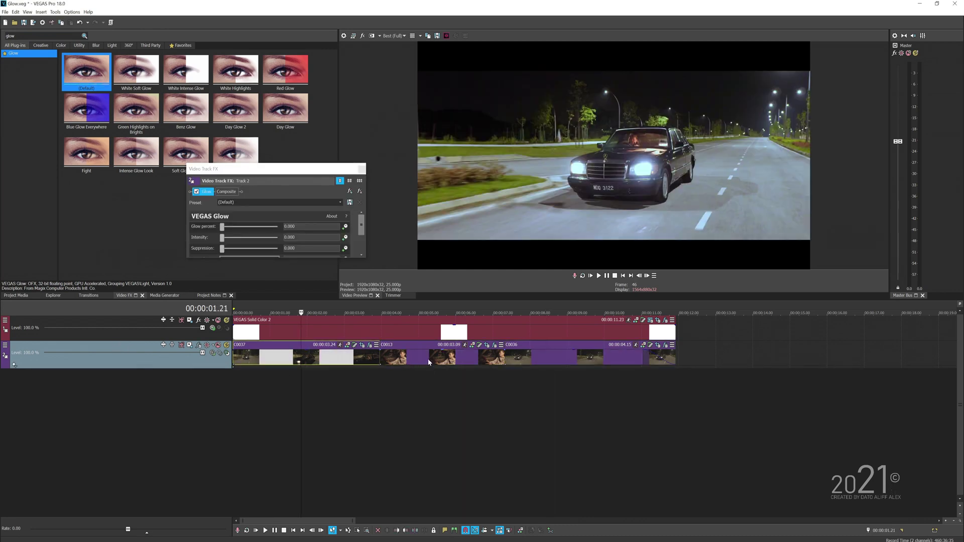
pyautogui.click(317, 361)
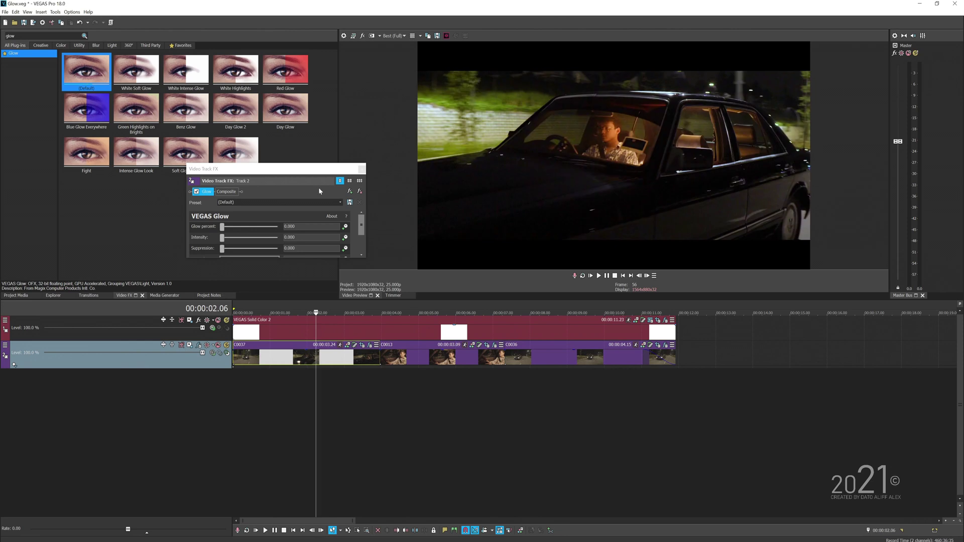
pyautogui.moveTo(318, 171); pyautogui.dragTo(277, 148)
pyautogui.click(337, 364)
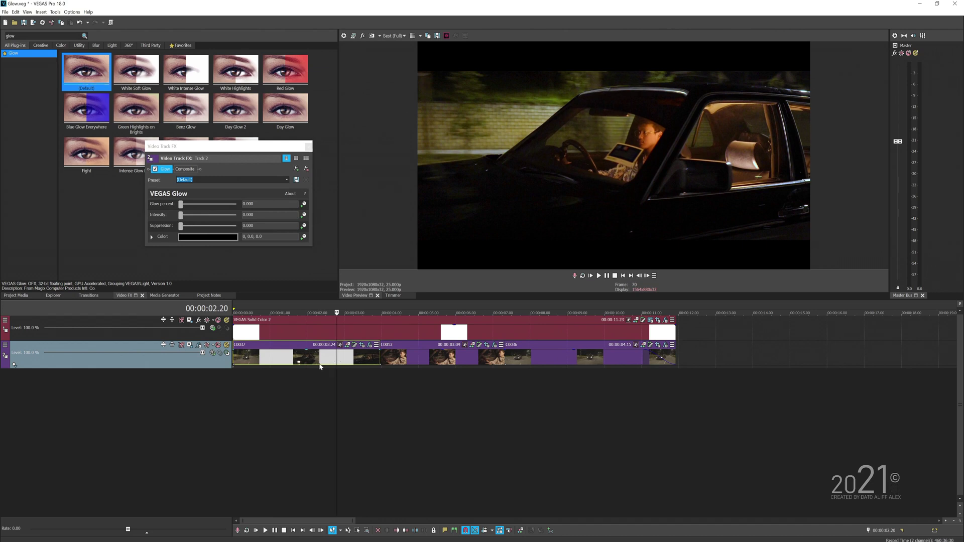
# Set the glow colour to pure white while viewing the car front
pyautogui.click(268, 365)
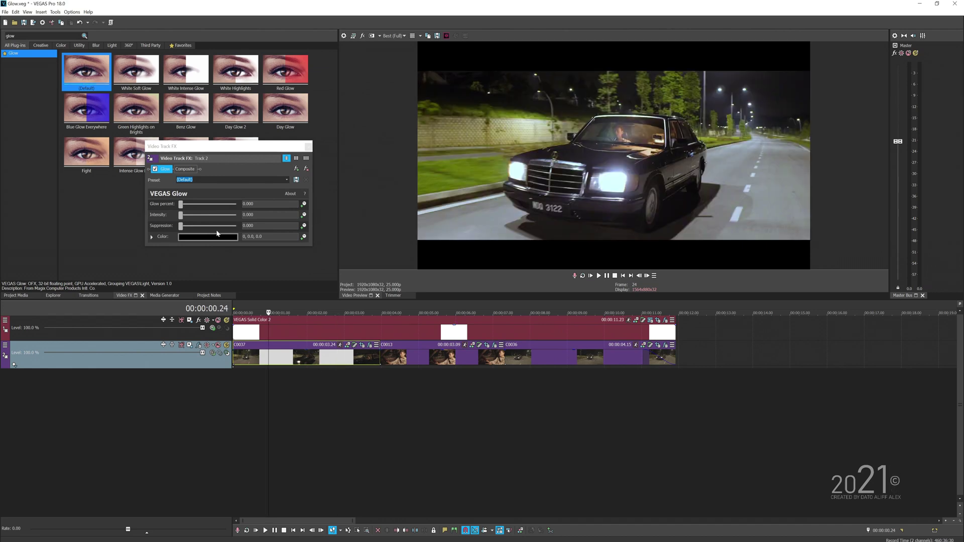
pyautogui.click(196, 238)
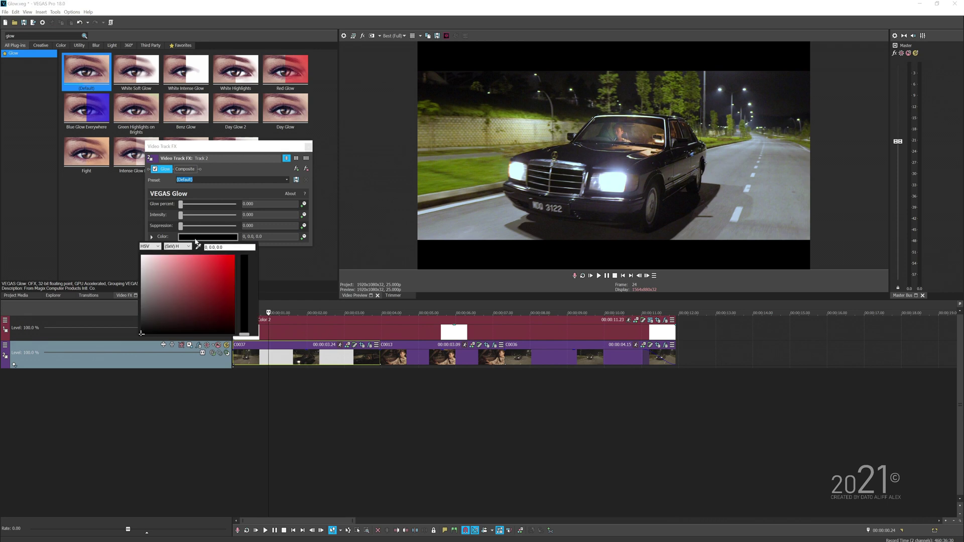
pyautogui.click(144, 260)
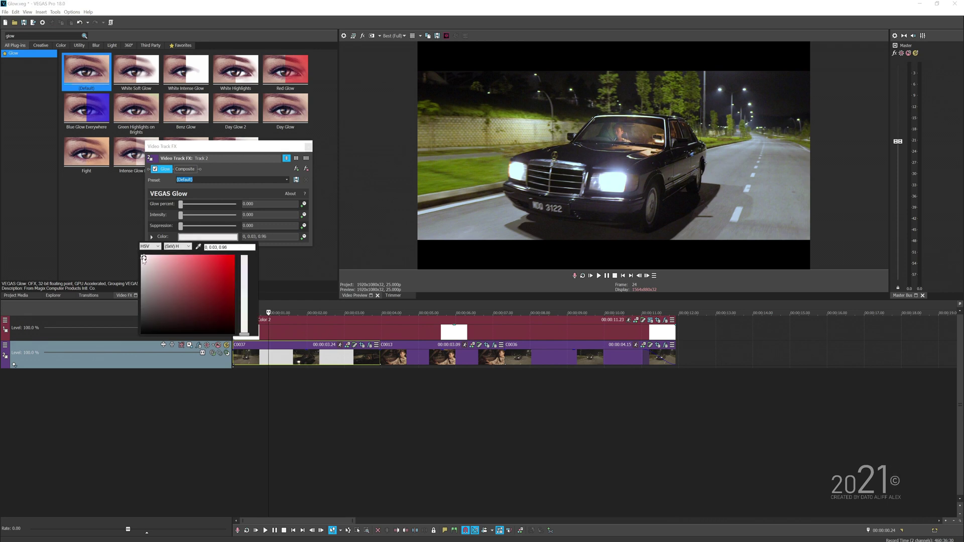
pyautogui.moveTo(143, 259); pyautogui.dragTo(140, 256)
pyautogui.click(202, 156)
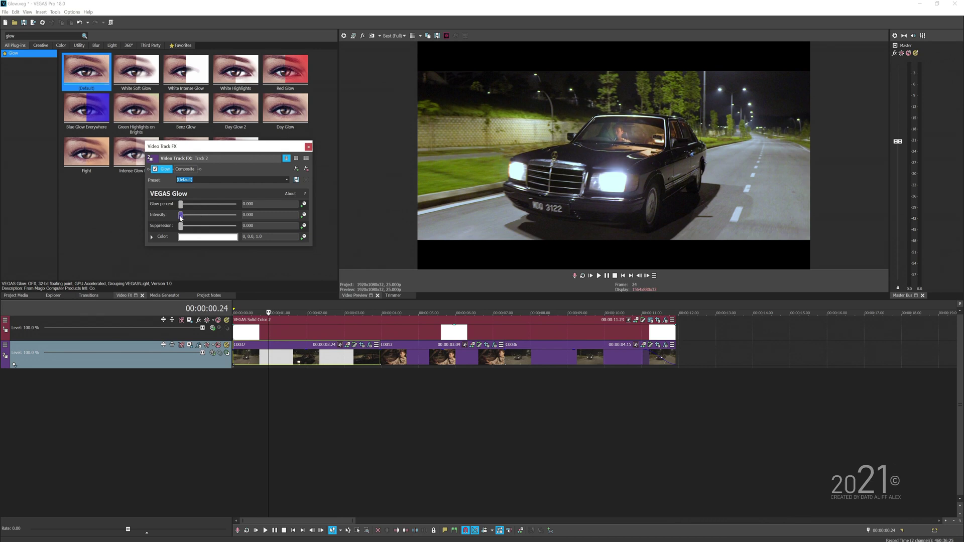
# Set glow percent to 0.103, intensity to 0.893 and suppression to 0.089
pyautogui.moveTo(181, 217); pyautogui.dragTo(184, 216)
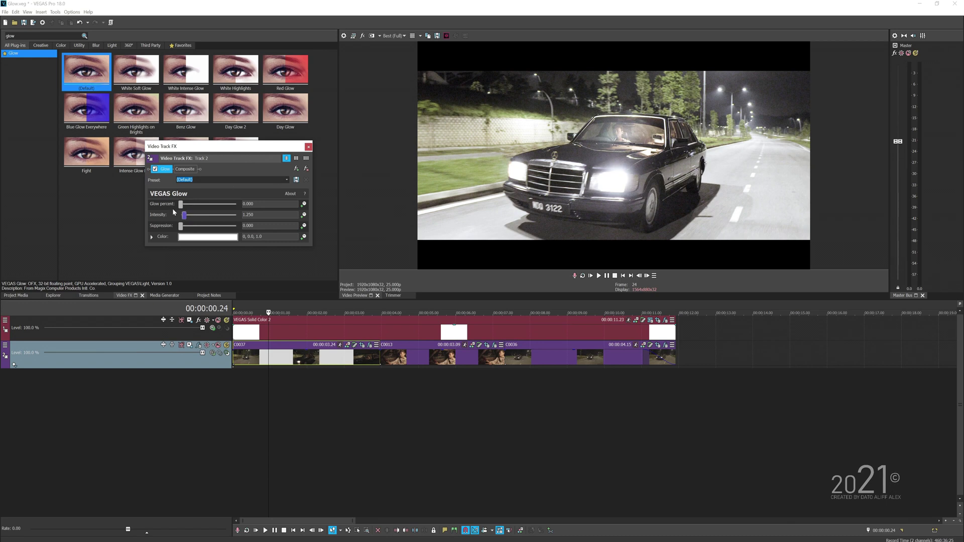
pyautogui.moveTo(181, 210); pyautogui.dragTo(185, 209)
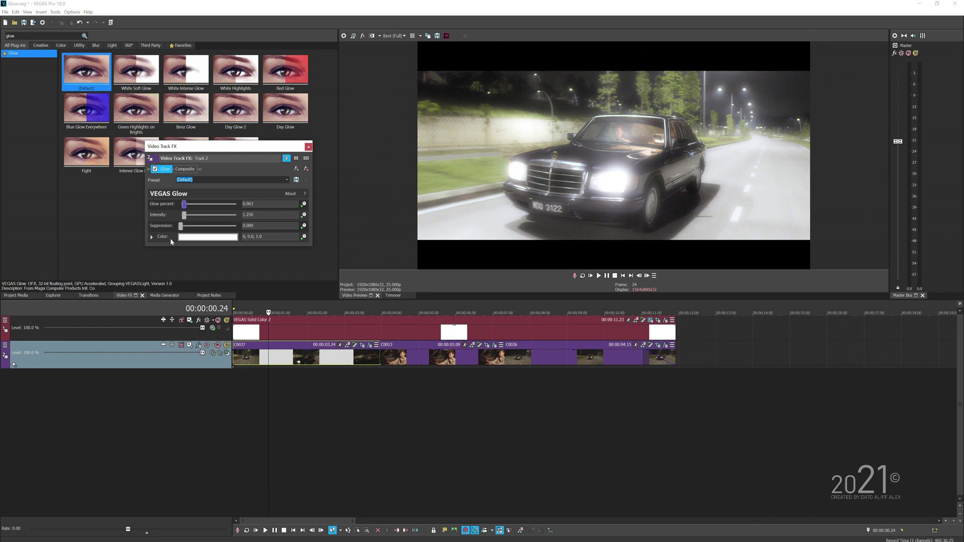
pyautogui.moveTo(184, 229); pyautogui.dragTo(187, 229)
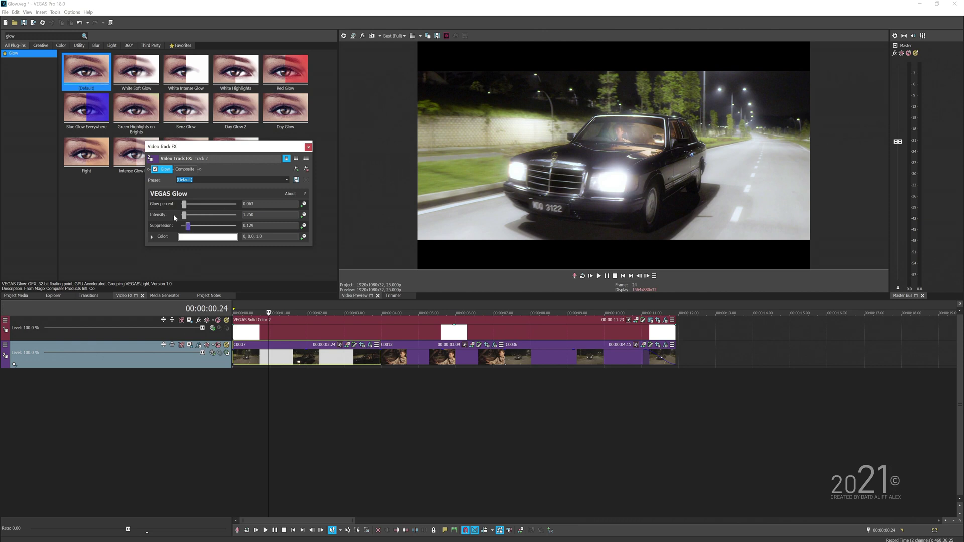
pyautogui.moveTo(184, 216)
pyautogui.mouseDown()
pyautogui.moveTo(186, 205)
pyautogui.moveTo(185, 230)
pyautogui.mouseUp()
# Preview the glow on clips C0013 and C0037, then remove the Glow plug-in from Track 2
pyautogui.click(425, 354)
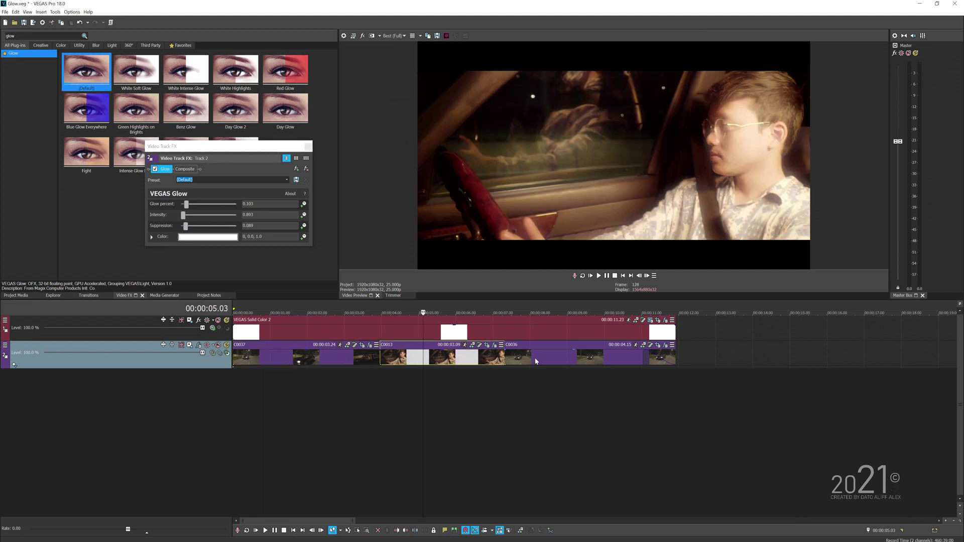
pyautogui.click(534, 312)
pyautogui.click(383, 356)
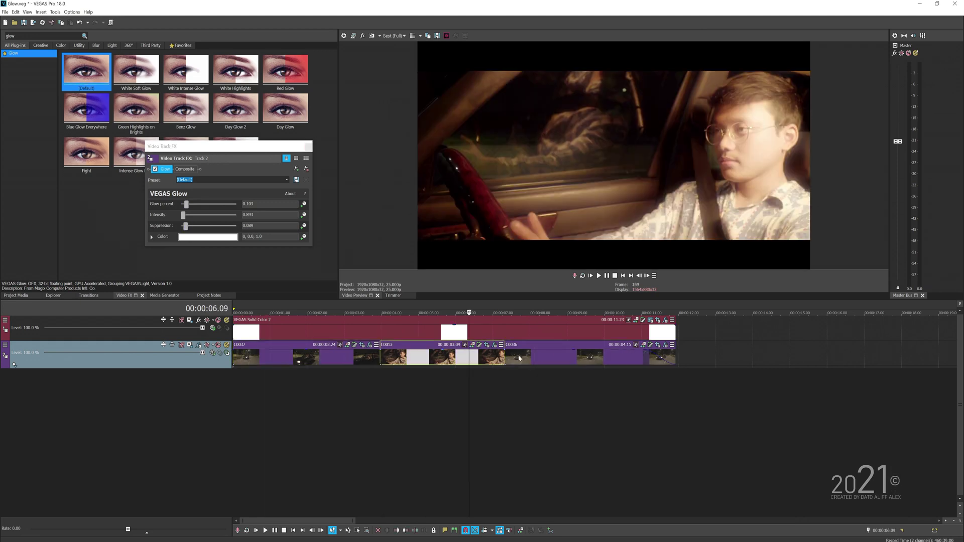
pyautogui.click(373, 358)
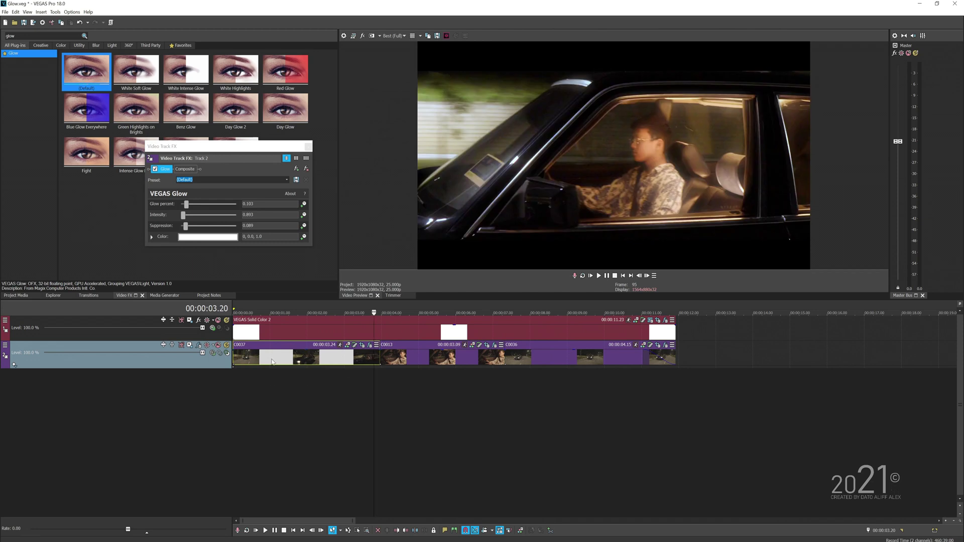
pyautogui.click(272, 356)
pyautogui.click(296, 169)
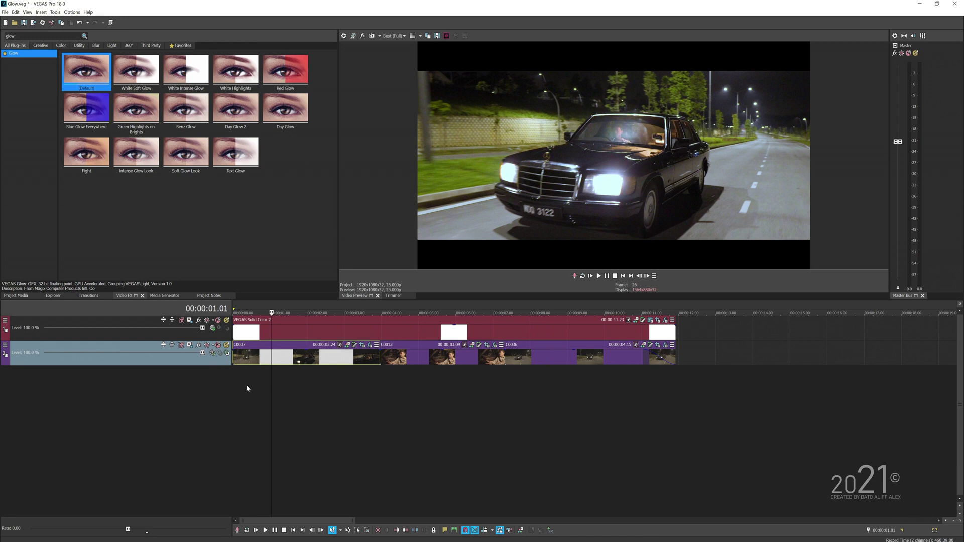
# Duplicate the car footage video track
pyautogui.rightClick(183, 360)
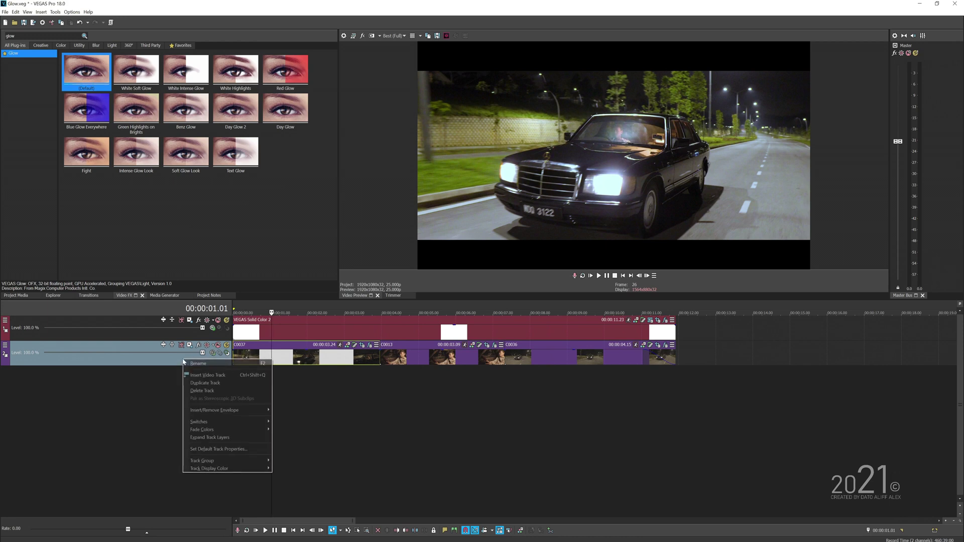
pyautogui.click(227, 385)
pyautogui.click(573, 369)
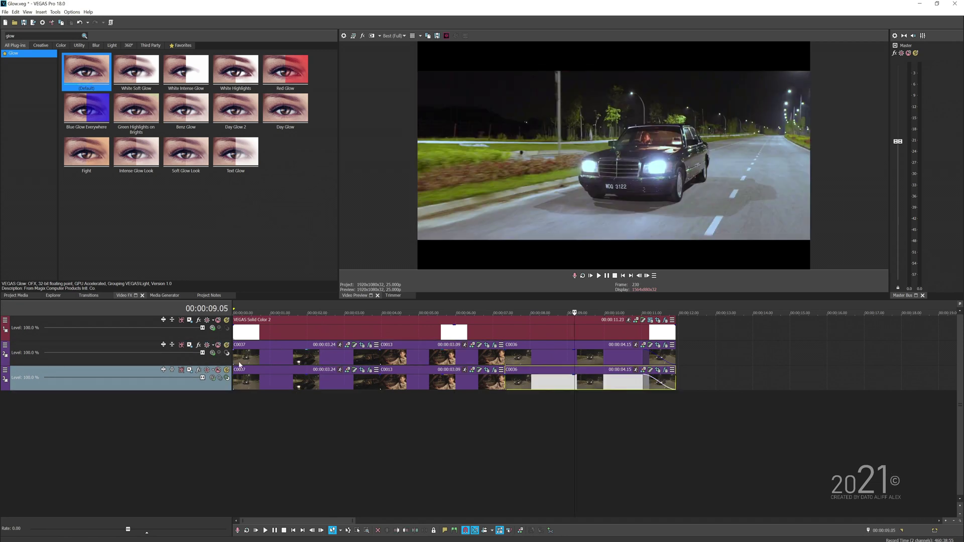
pyautogui.click(267, 357)
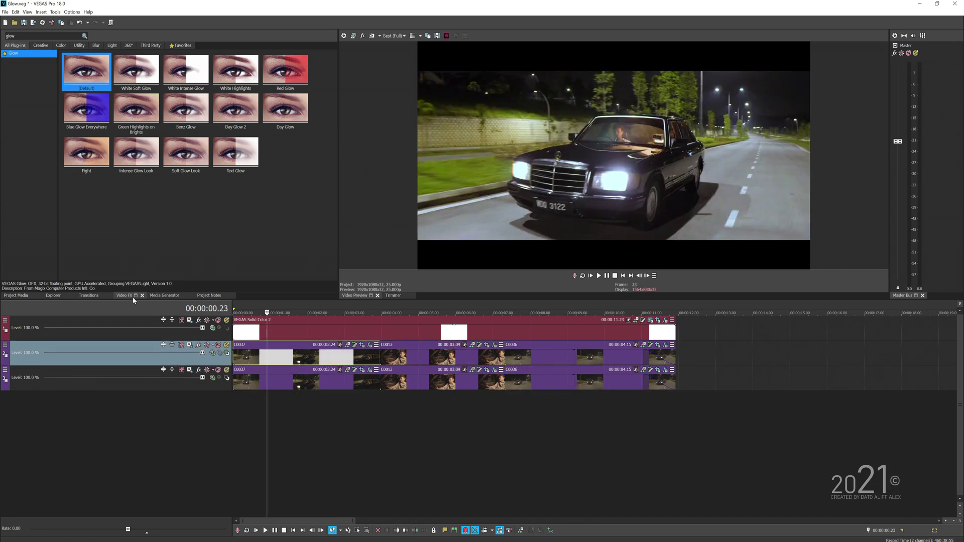
# Apply the default Gaussian Blur from the Blur category to the top track and preview it
pyautogui.click(6, 37)
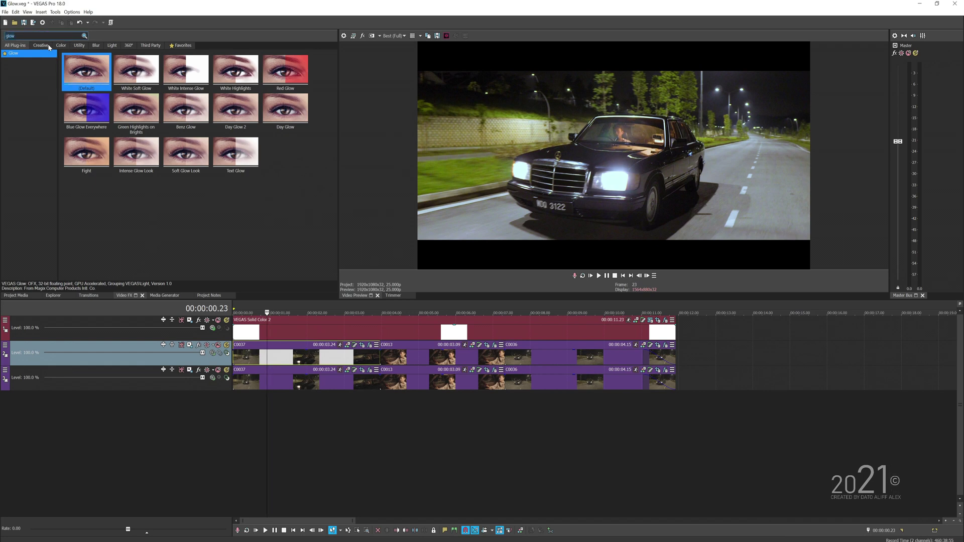
pyautogui.click(96, 45)
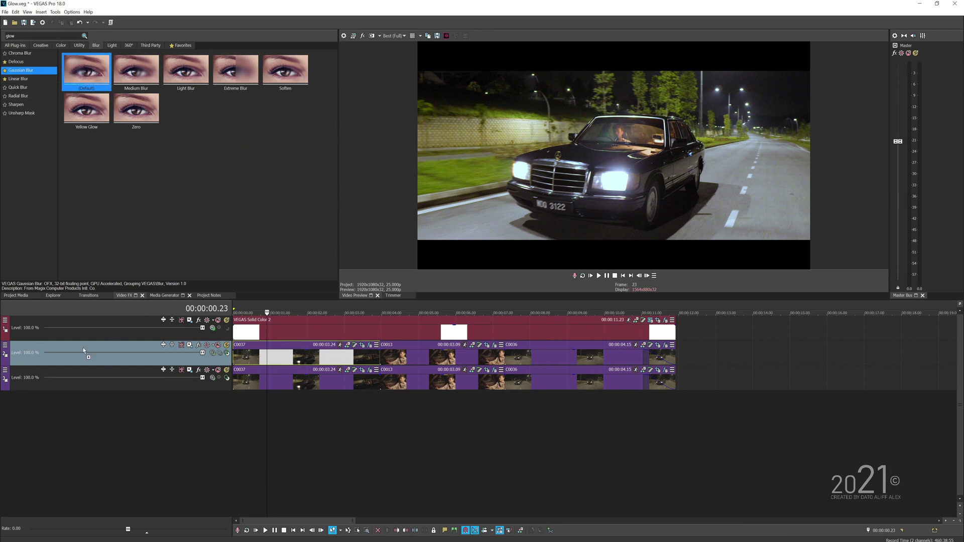
pyautogui.moveTo(84, 351); pyautogui.dragTo(84, 351)
pyautogui.click(422, 356)
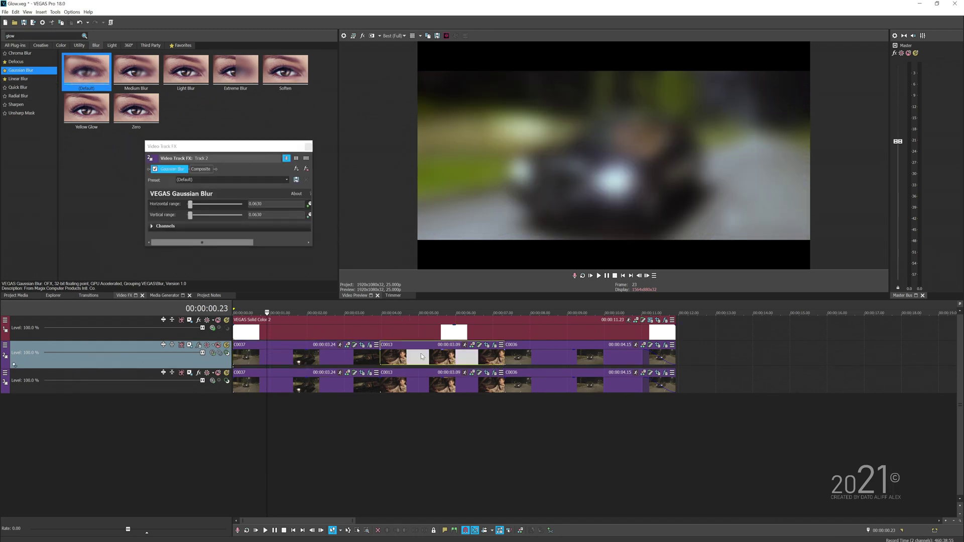
pyautogui.click(565, 360)
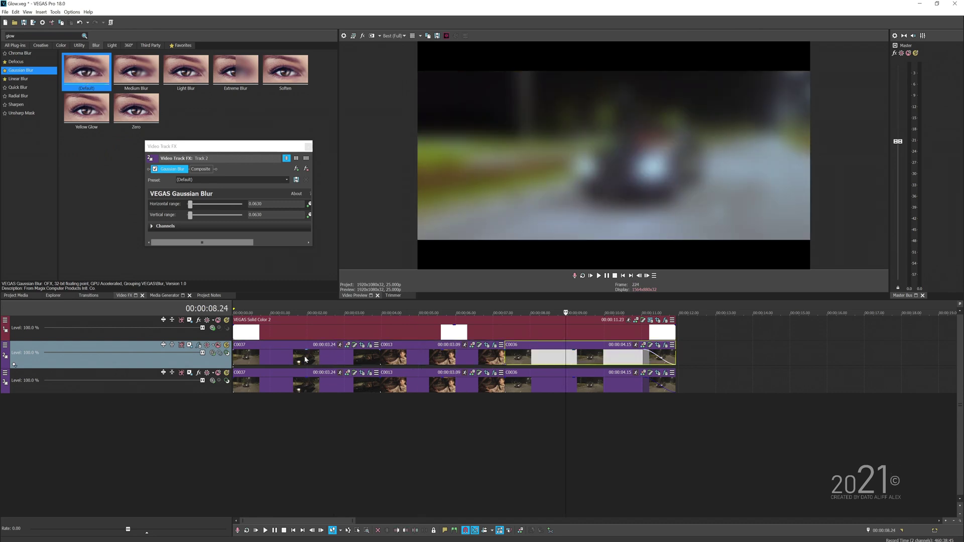
pyautogui.click(303, 358)
pyautogui.moveTo(311, 247); pyautogui.dragTo(325, 250)
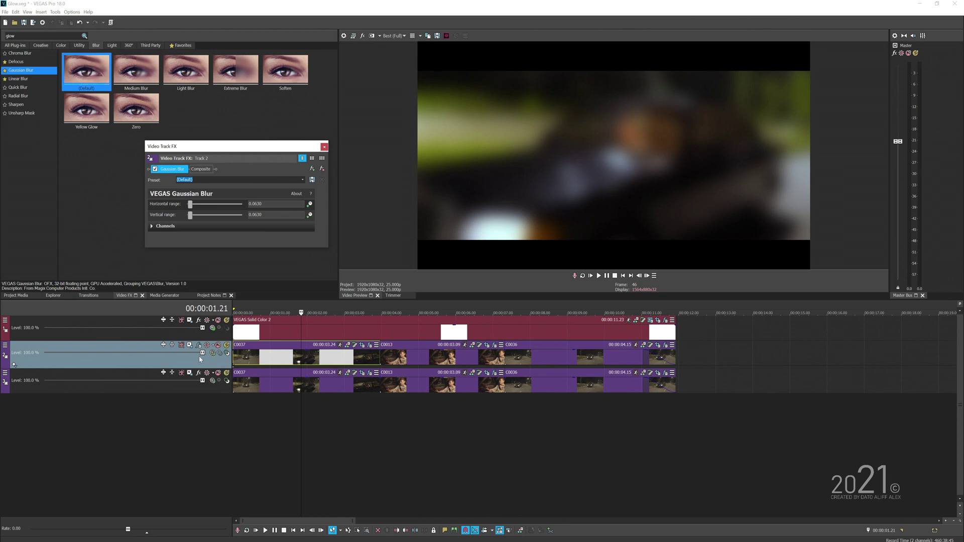
# Set the blurred track's compositing mode to Screen and preview the clips
pyautogui.click(213, 355)
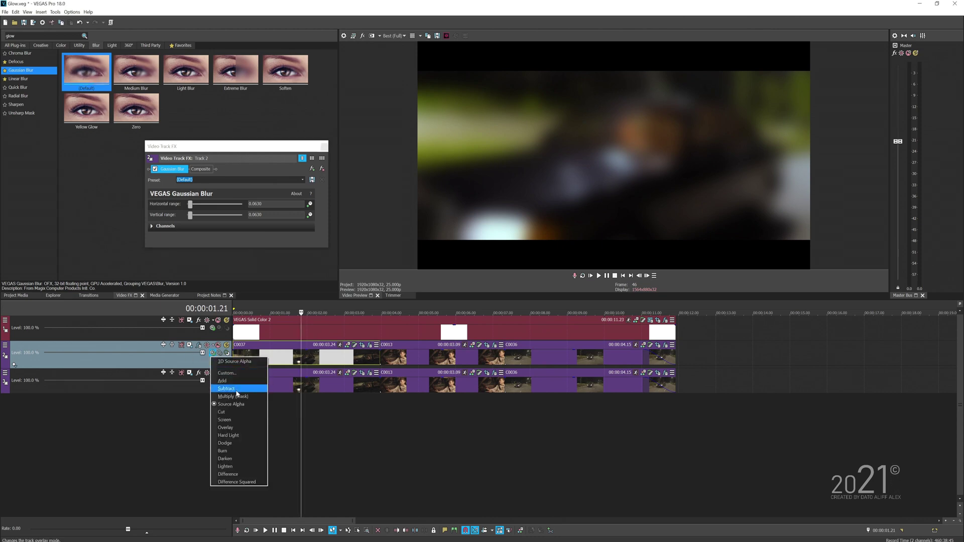
pyautogui.click(231, 421)
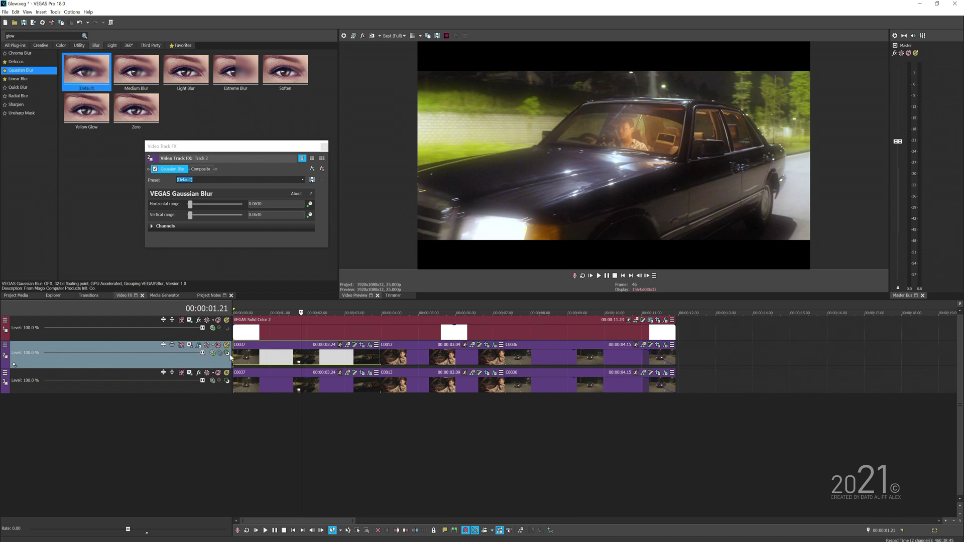
pyautogui.click(415, 356)
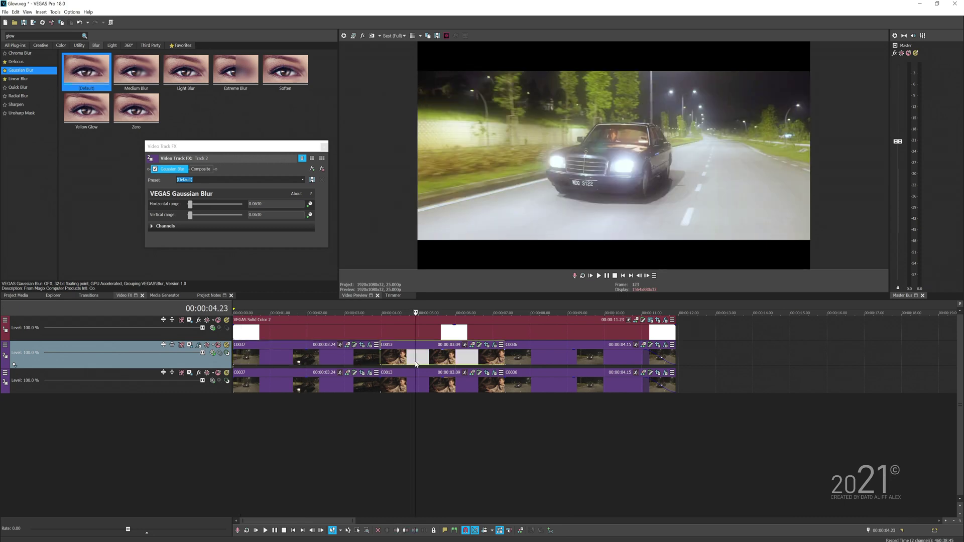
pyautogui.click(546, 363)
pyautogui.click(596, 362)
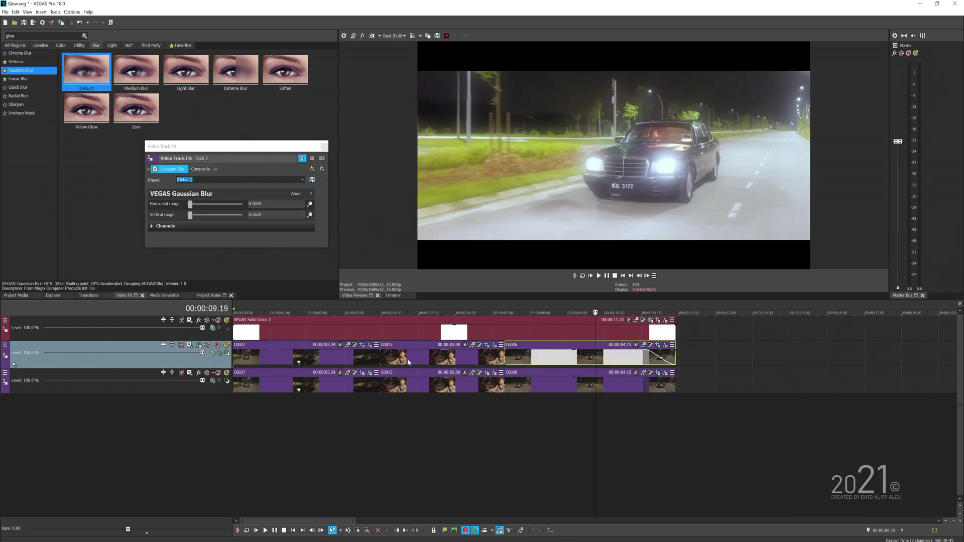
pyautogui.click(299, 359)
pyautogui.click(254, 363)
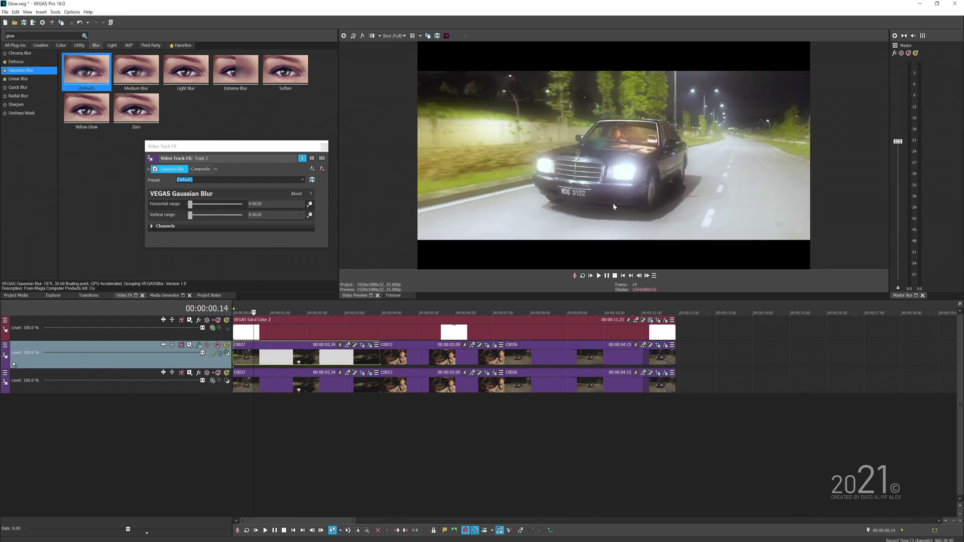
# Lower the blurred track's level to about 52.7% and review the softer glow
pyautogui.moveTo(202, 354); pyautogui.dragTo(136, 363)
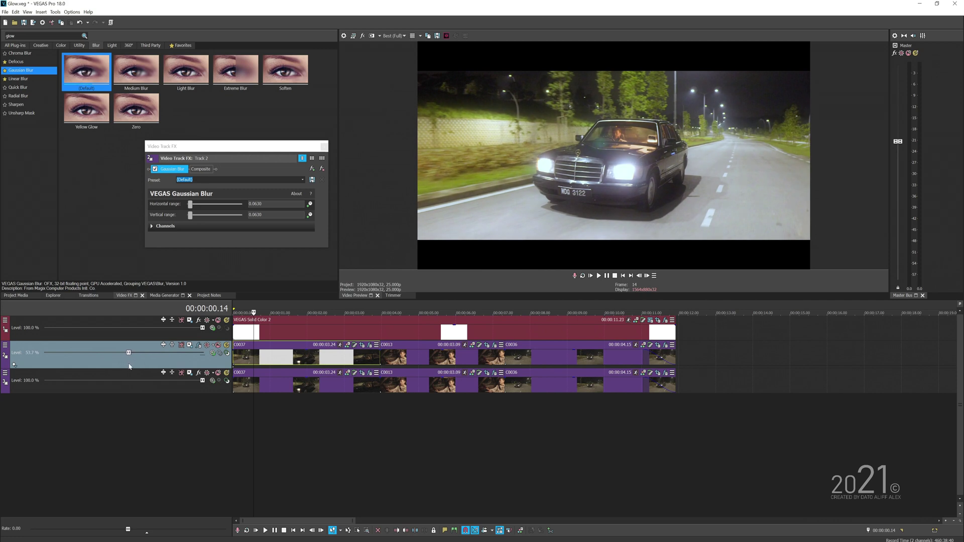
pyautogui.click(404, 362)
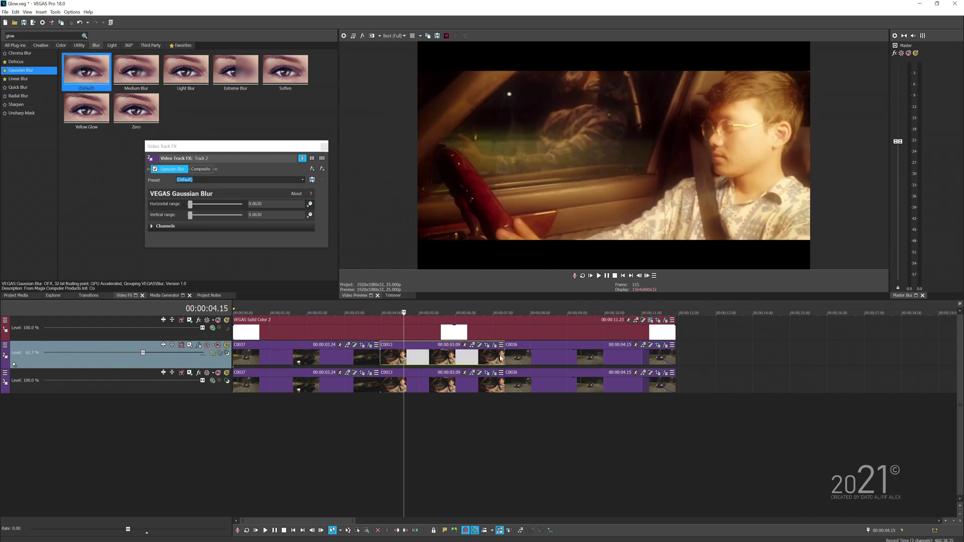
pyautogui.moveTo(434, 351); pyautogui.dragTo(438, 356)
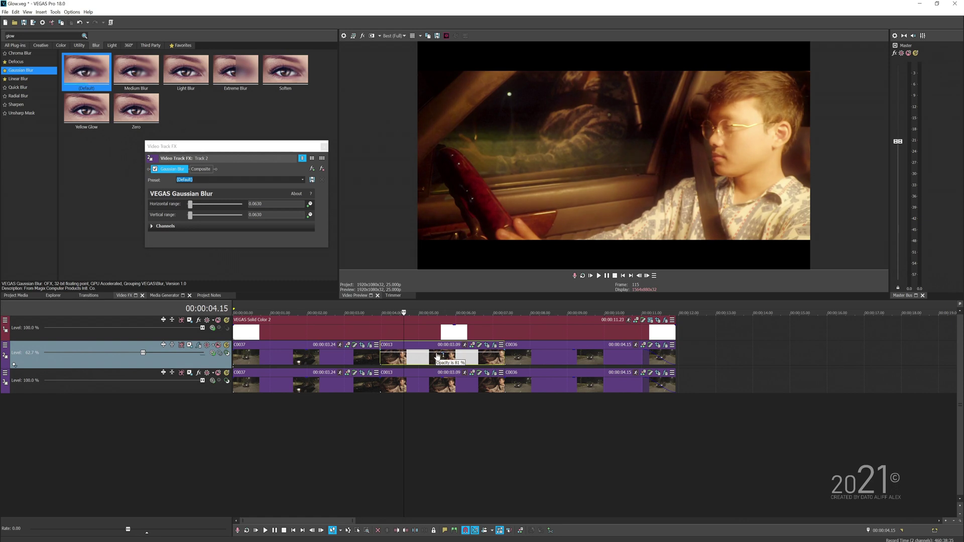
pyautogui.click(335, 358)
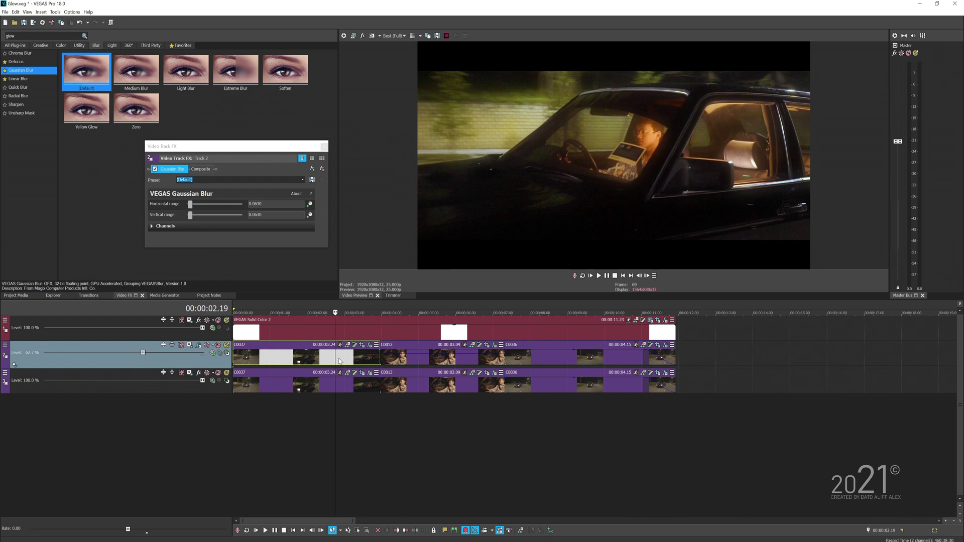
pyautogui.click(253, 362)
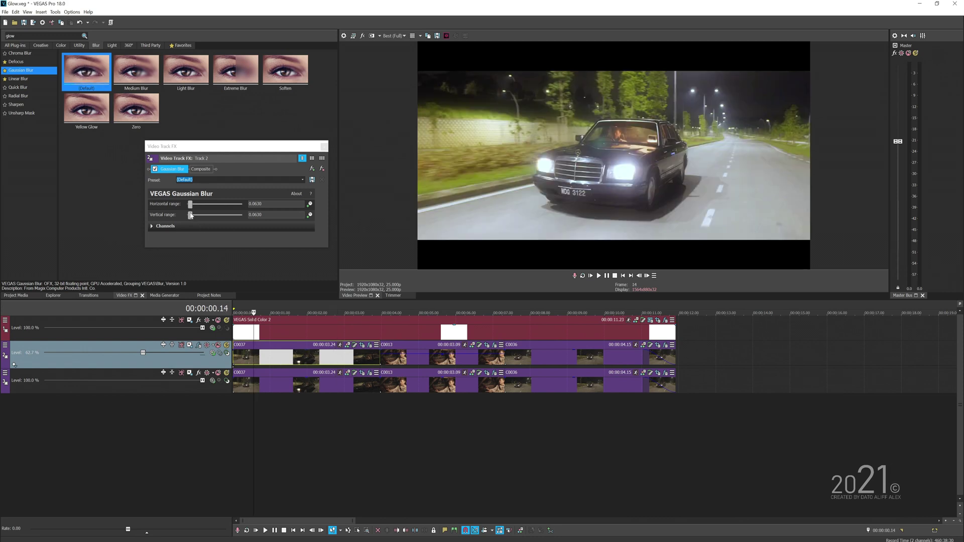
# Raise the Gaussian Blur vertical range to 0.1652 and horizontal range to 0.0693
pyautogui.moveTo(190, 216); pyautogui.dragTo(196, 218)
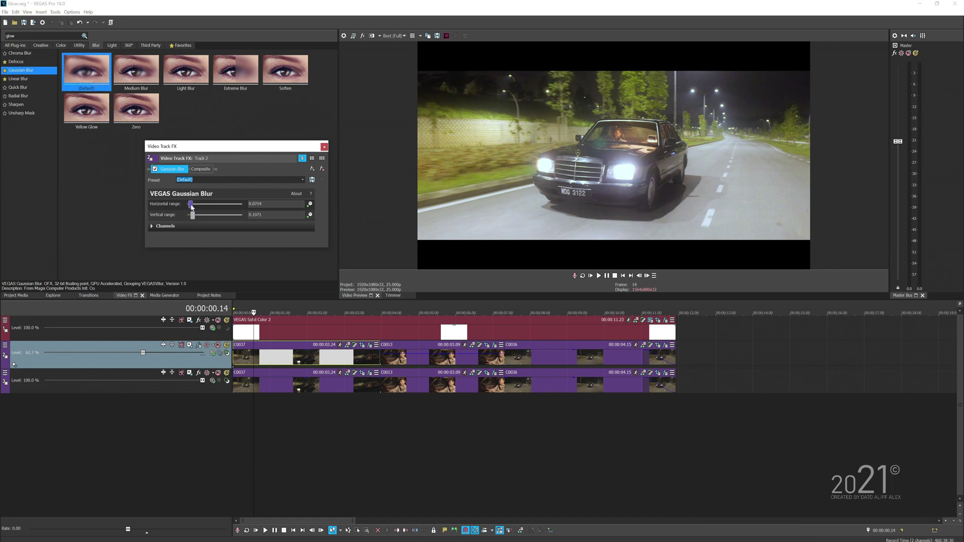
pyautogui.moveTo(195, 220); pyautogui.dragTo(192, 205)
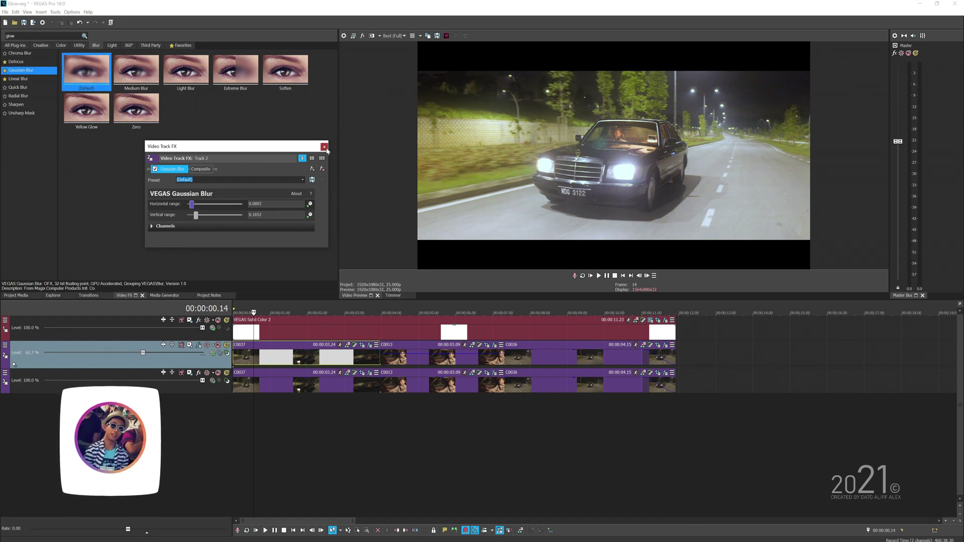
# Close the Track FX window and review the soft glow on clips C0036, C0037 and the timeline start
pyautogui.click(308, 346)
pyautogui.moveTo(306, 354); pyautogui.dragTo(308, 358)
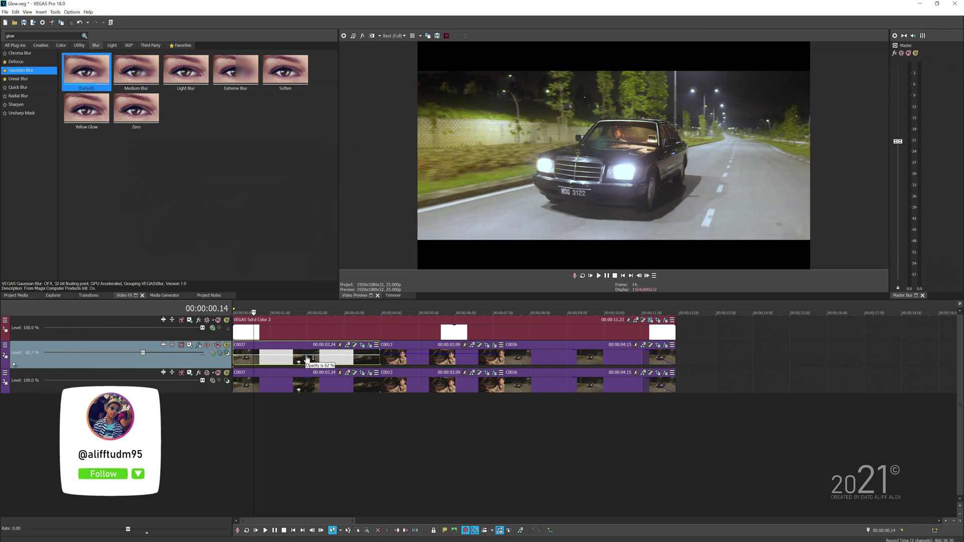
pyautogui.click(458, 367)
pyautogui.click(548, 357)
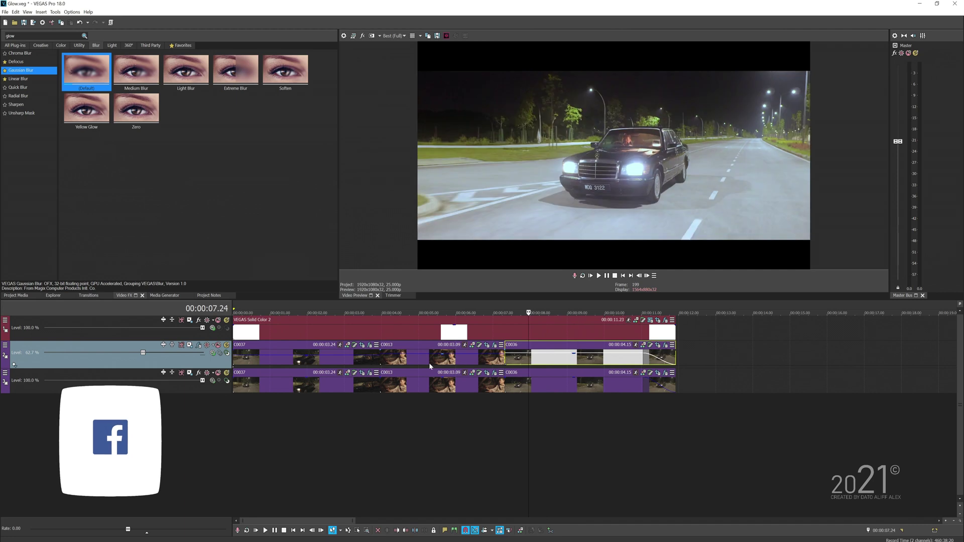
pyautogui.click(429, 363)
pyautogui.click(335, 363)
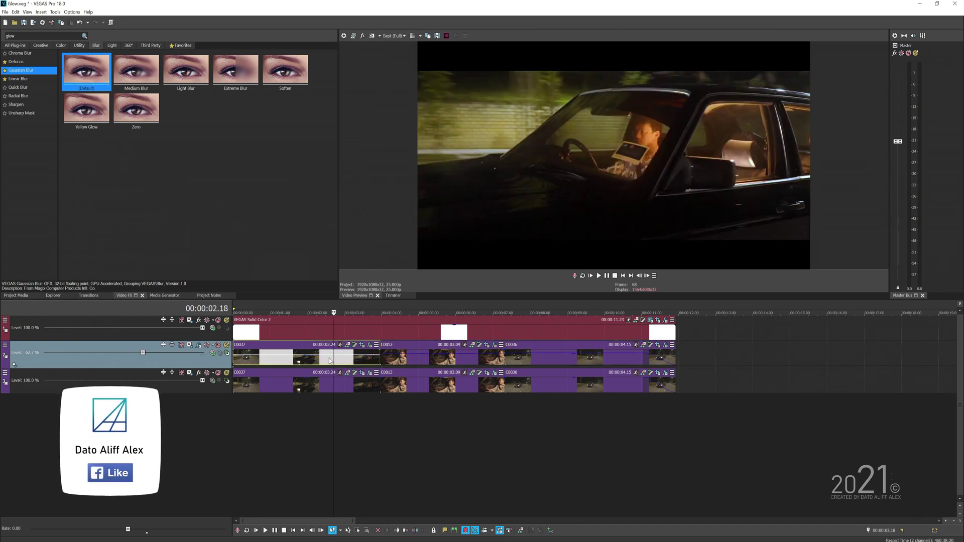
pyautogui.click(248, 365)
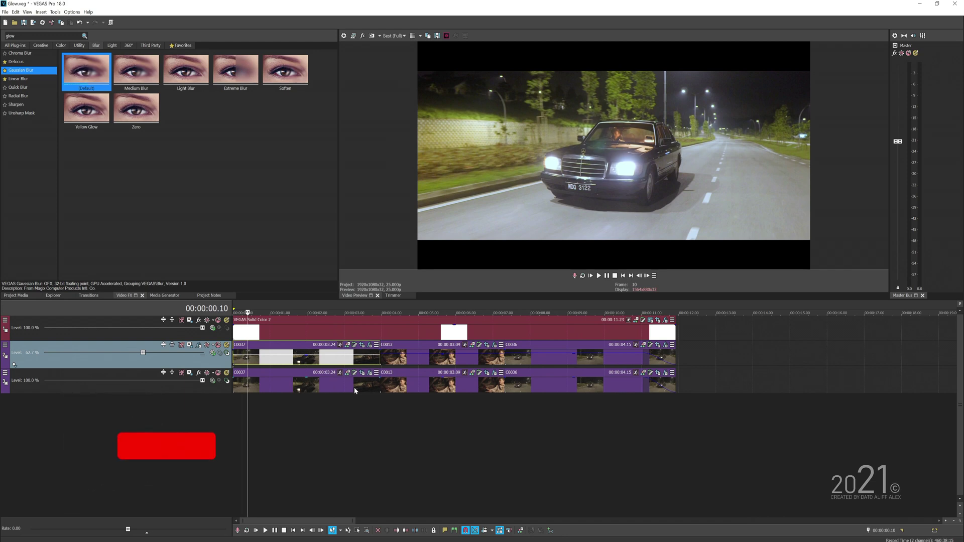